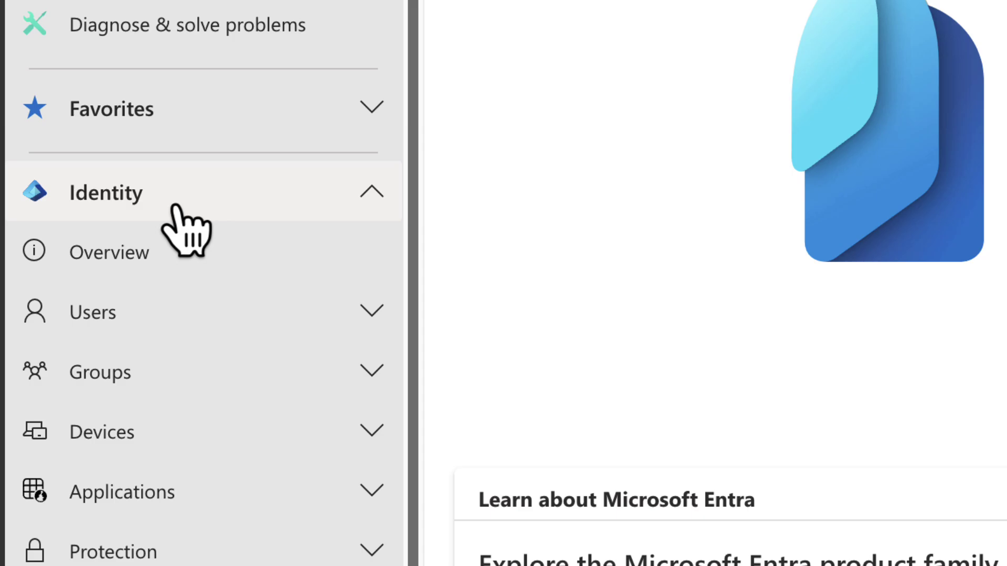
Go to Audit logs under Monitoring & health, expanding the hidden nav sections via Show more.
{"action": "left_click", "coordinate": [191, 448]}
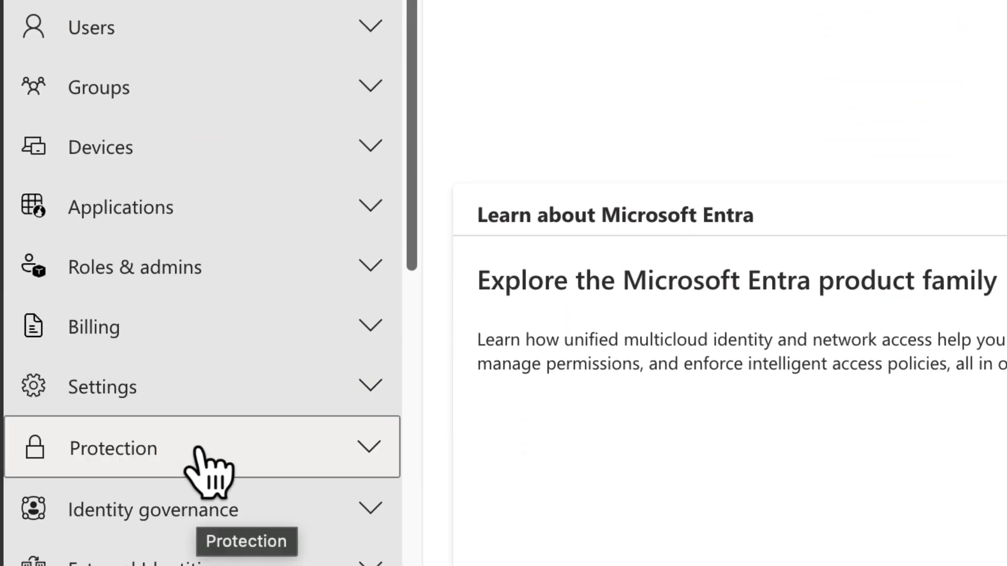
{"action": "scroll", "coordinate": [203, 452], "scroll_direction": "down", "scroll_amount": 3}
{"action": "scroll", "coordinate": [197, 451], "scroll_direction": "down", "scroll_amount": 3}
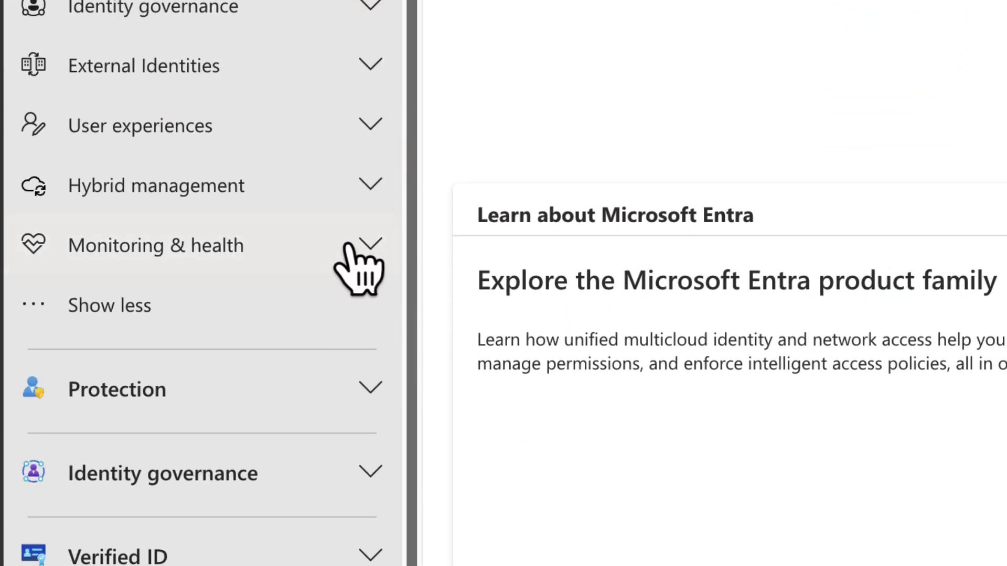
{"action": "left_click", "coordinate": [355, 264]}
{"action": "left_click", "coordinate": [221, 373]}
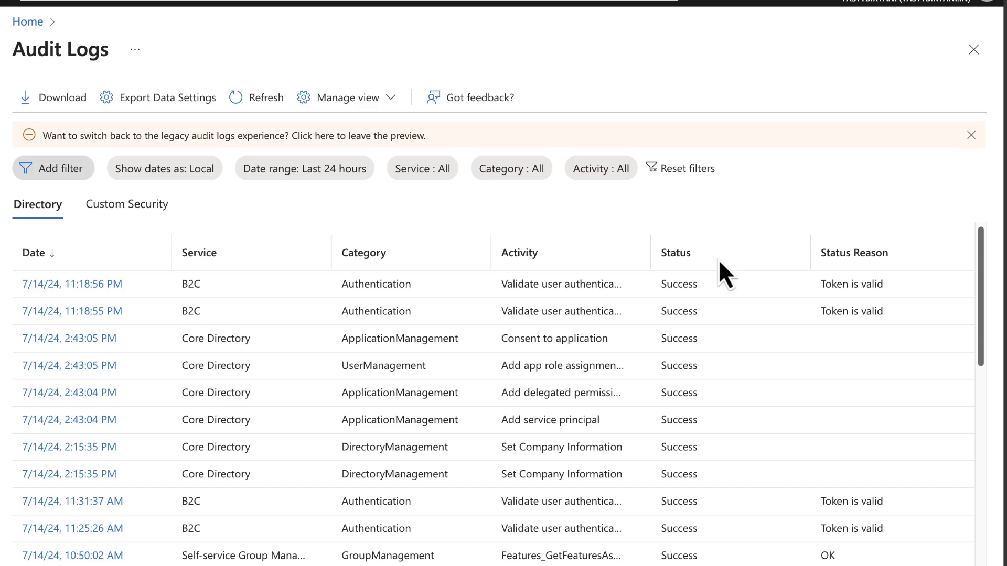
{"action": "scroll", "coordinate": [724, 533], "scroll_direction": "down", "scroll_amount": 10}
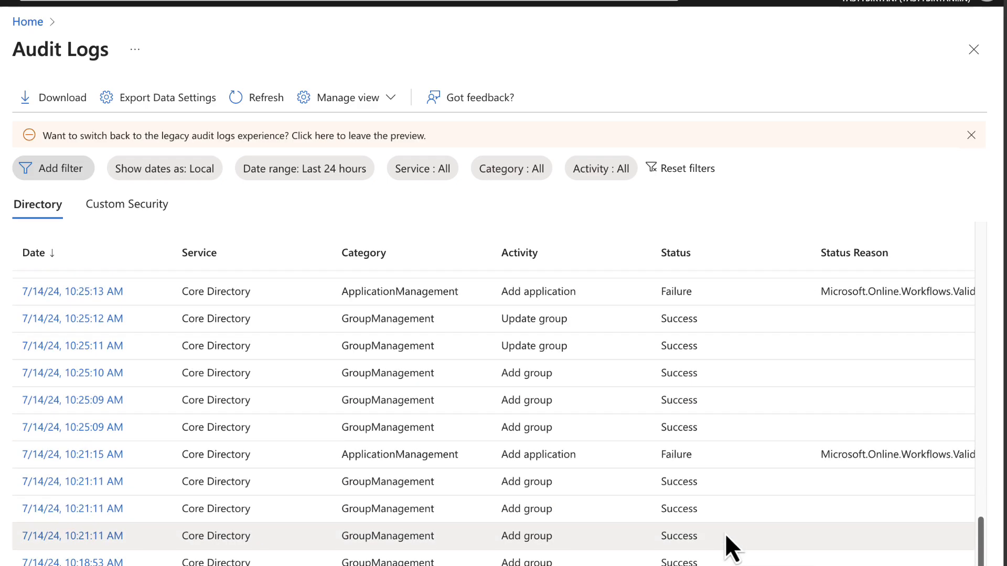
{"action": "scroll", "coordinate": [702, 464], "scroll_direction": "up", "scroll_amount": 10}
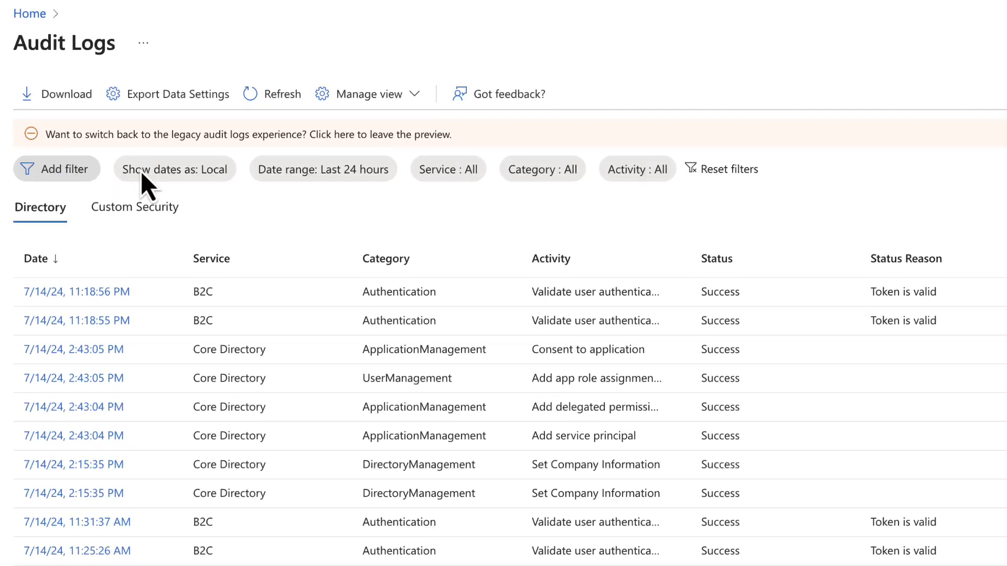
Look over the 'Show dates as' and 'Date range' choices for the audit log list.
{"action": "left_click", "coordinate": [189, 179]}
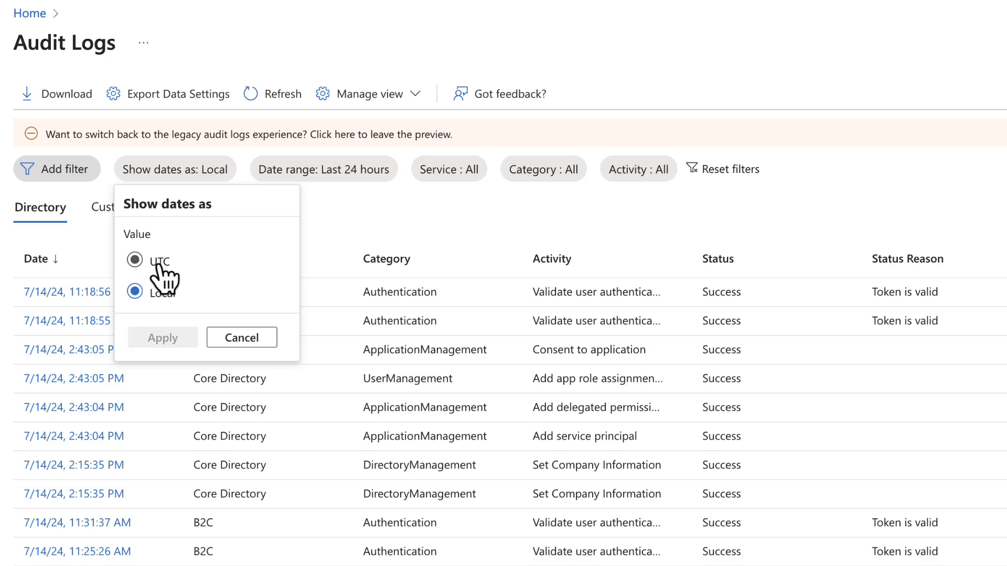
{"action": "left_click", "coordinate": [272, 175]}
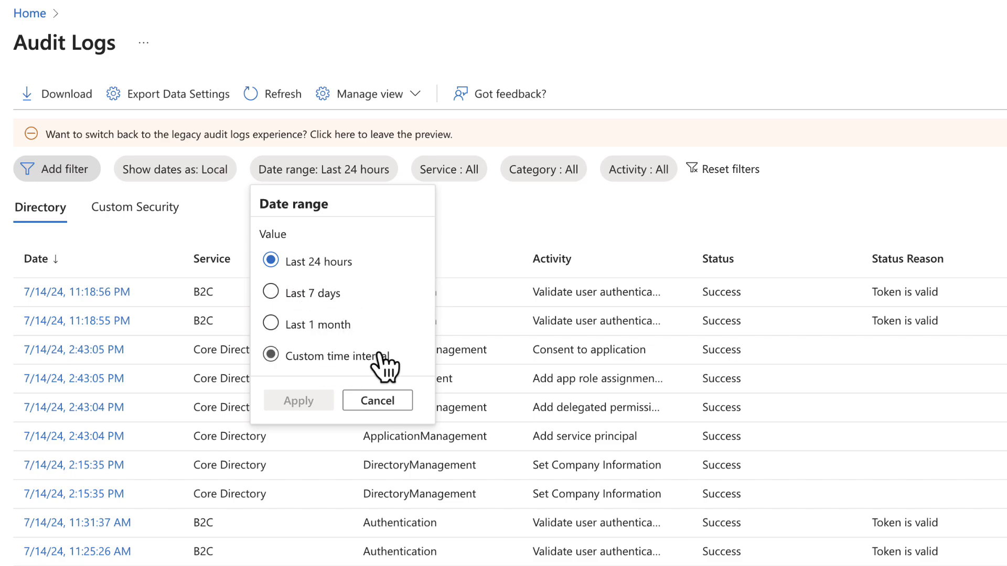
Look through the Service and Category filter value lists without selecting any values.
{"action": "left_click", "coordinate": [468, 169]}
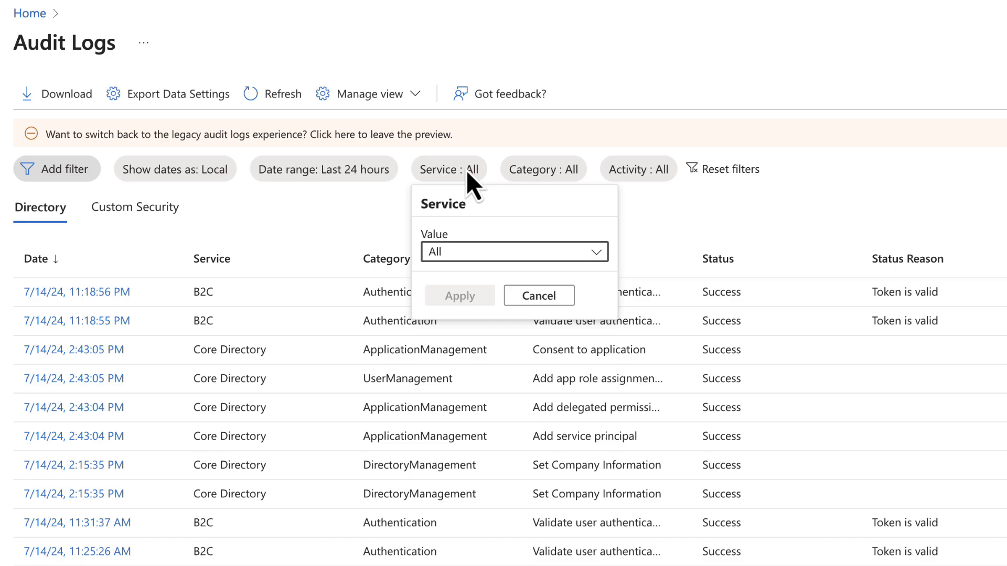
{"action": "left_click", "coordinate": [602, 260]}
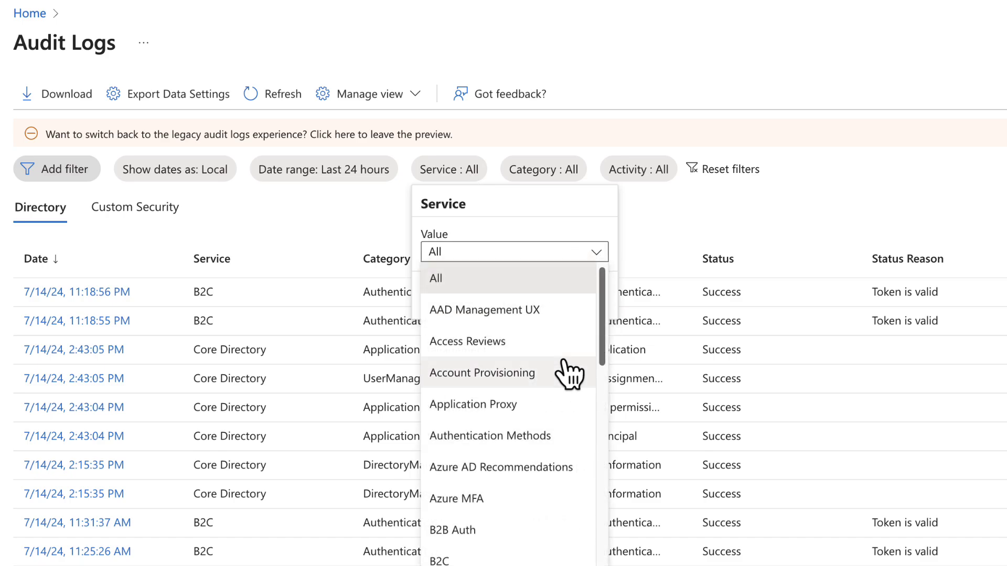
{"action": "scroll", "coordinate": [569, 370], "scroll_direction": "down", "scroll_amount": 5}
{"action": "scroll", "coordinate": [569, 374], "scroll_direction": "down", "scroll_amount": 1}
{"action": "scroll", "coordinate": [568, 370], "scroll_direction": "up", "scroll_amount": 2}
{"action": "scroll", "coordinate": [570, 371], "scroll_direction": "up", "scroll_amount": 3}
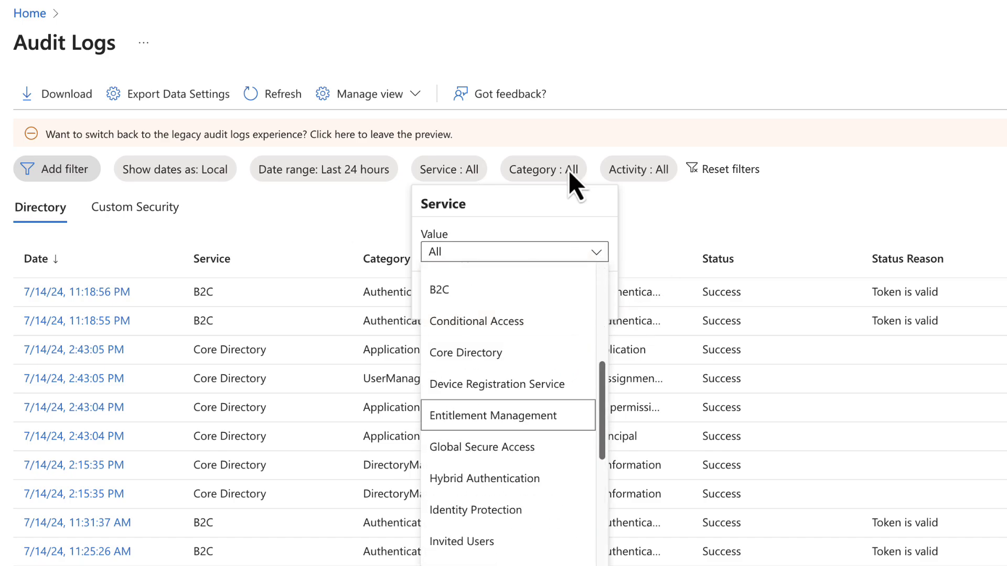
{"action": "left_click", "coordinate": [563, 171]}
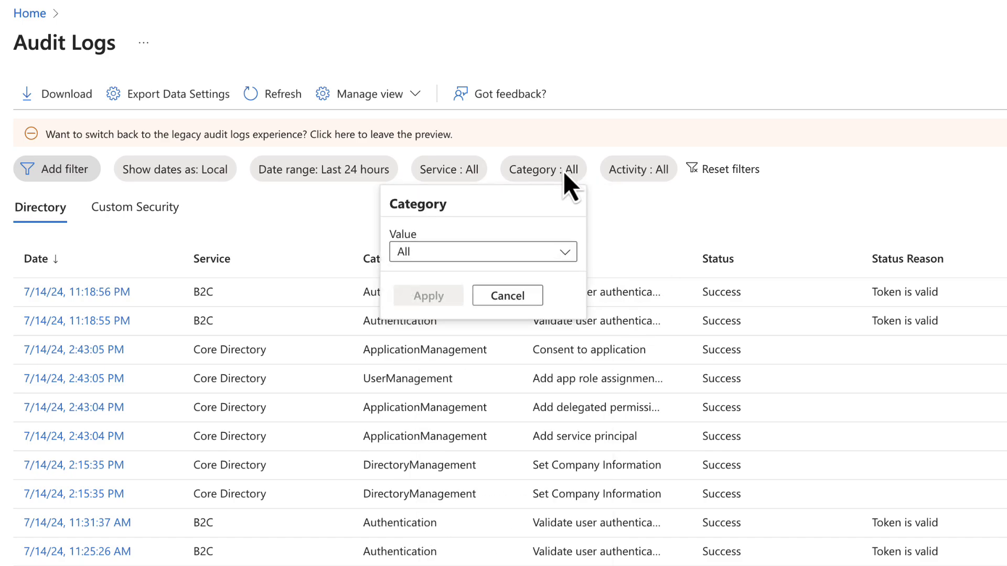
{"action": "left_click", "coordinate": [565, 253]}
{"action": "scroll", "coordinate": [540, 333], "scroll_direction": "down", "scroll_amount": 5}
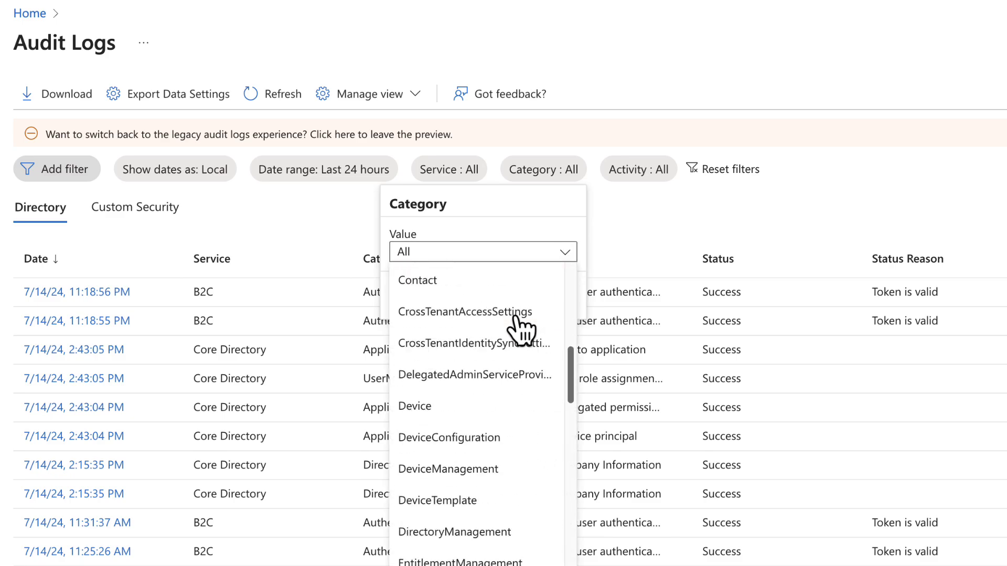
{"action": "scroll", "coordinate": [521, 331], "scroll_direction": "down", "scroll_amount": 10}
{"action": "scroll", "coordinate": [522, 330], "scroll_direction": "up", "scroll_amount": 2}
{"action": "left_click", "coordinate": [645, 170]}
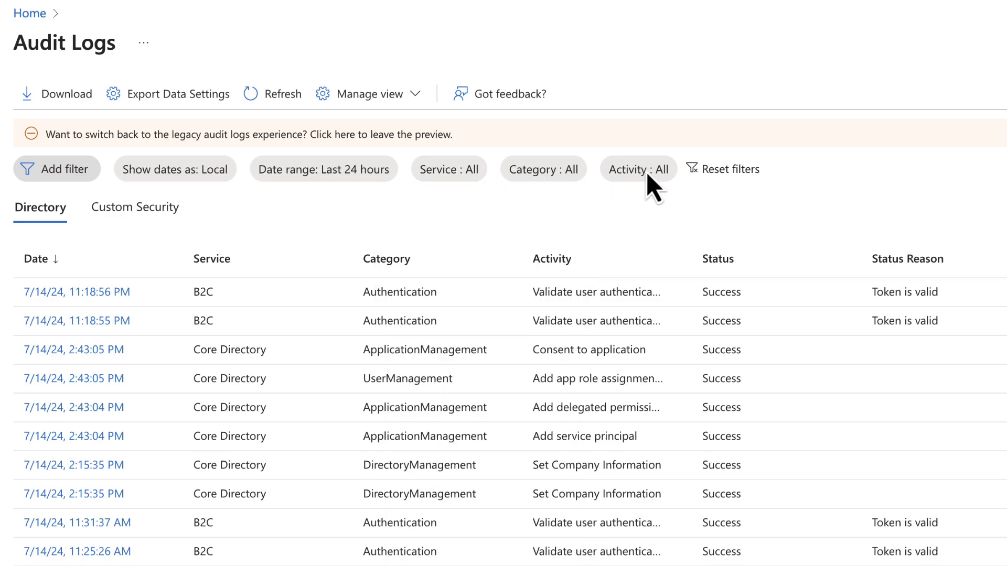
Scroll the Activity filter's value list, then close it without choosing an activity.
{"action": "left_click", "coordinate": [655, 283]}
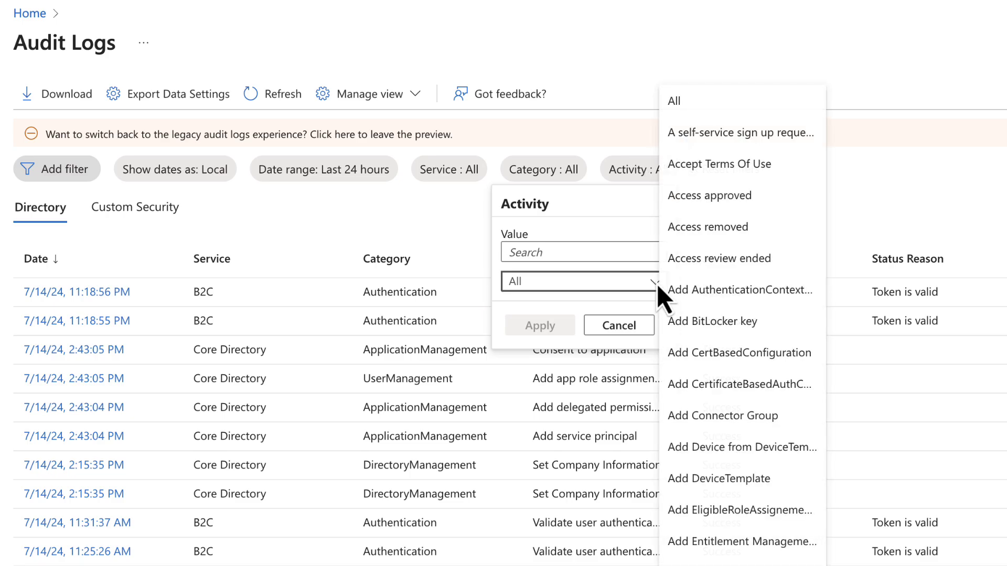
{"action": "scroll", "coordinate": [718, 288], "scroll_direction": "down", "scroll_amount": 5}
{"action": "scroll", "coordinate": [731, 299], "scroll_direction": "down", "scroll_amount": 5}
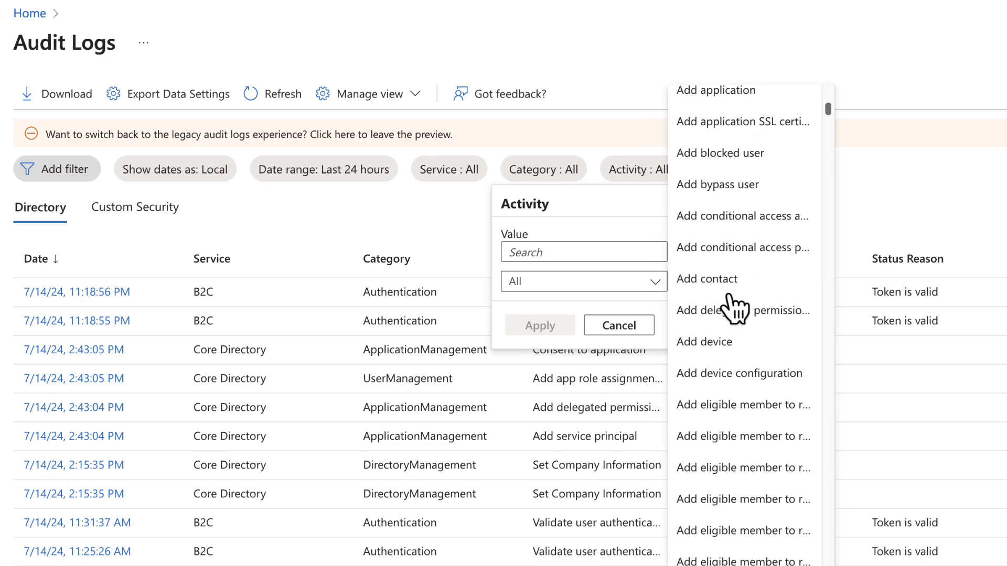
{"action": "scroll", "coordinate": [732, 308], "scroll_direction": "down", "scroll_amount": 2}
{"action": "scroll", "coordinate": [731, 308], "scroll_direction": "down", "scroll_amount": 5}
{"action": "scroll", "coordinate": [732, 308], "scroll_direction": "down", "scroll_amount": 5}
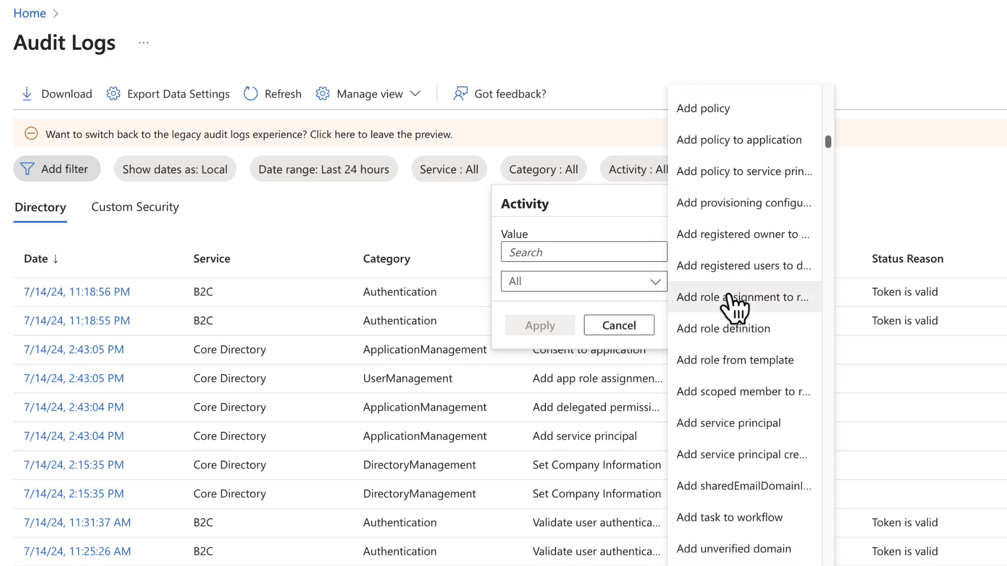
{"action": "scroll", "coordinate": [729, 305], "scroll_direction": "down", "scroll_amount": 5}
{"action": "scroll", "coordinate": [730, 305], "scroll_direction": "down", "scroll_amount": 5}
{"action": "scroll", "coordinate": [732, 308], "scroll_direction": "down", "scroll_amount": 5}
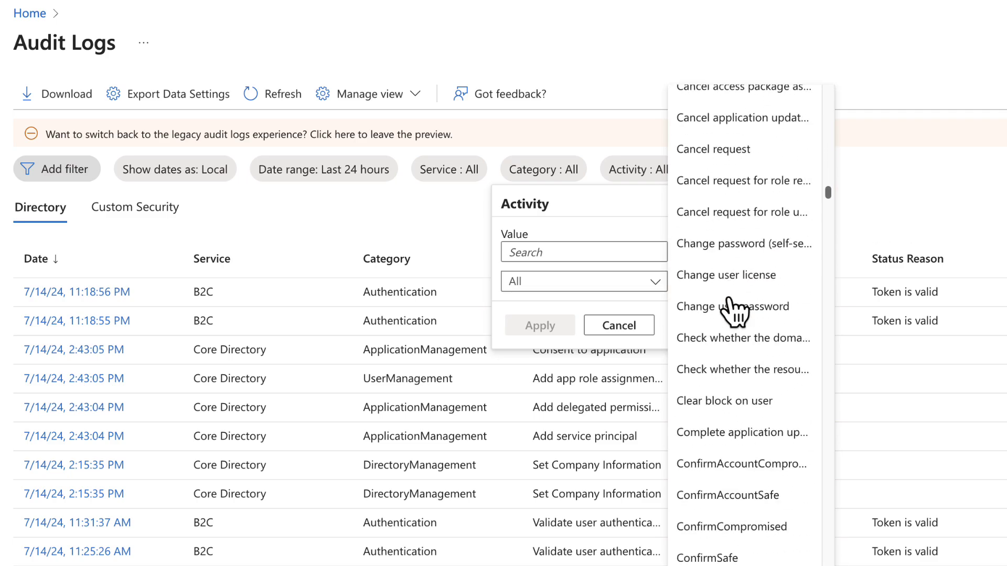
{"action": "scroll", "coordinate": [733, 308], "scroll_direction": "down", "scroll_amount": 5}
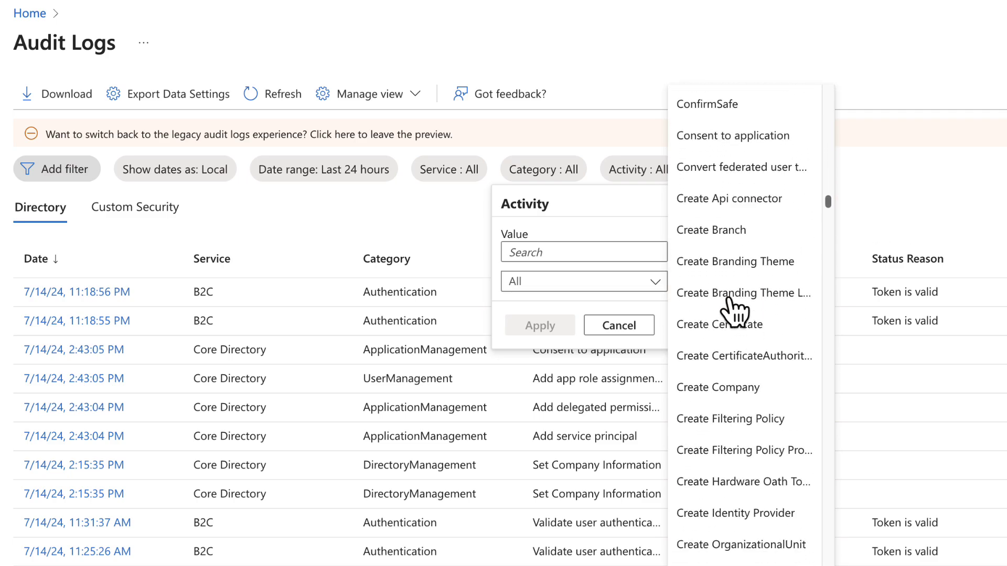
{"action": "left_click", "coordinate": [66, 188]}
{"action": "left_click", "coordinate": [68, 179]}
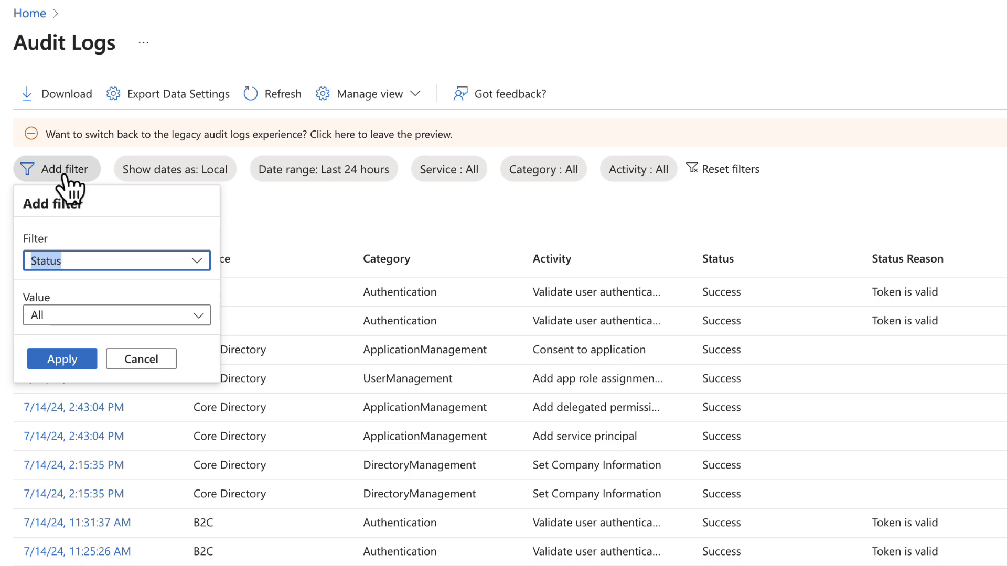
{"action": "left_click", "coordinate": [200, 265]}
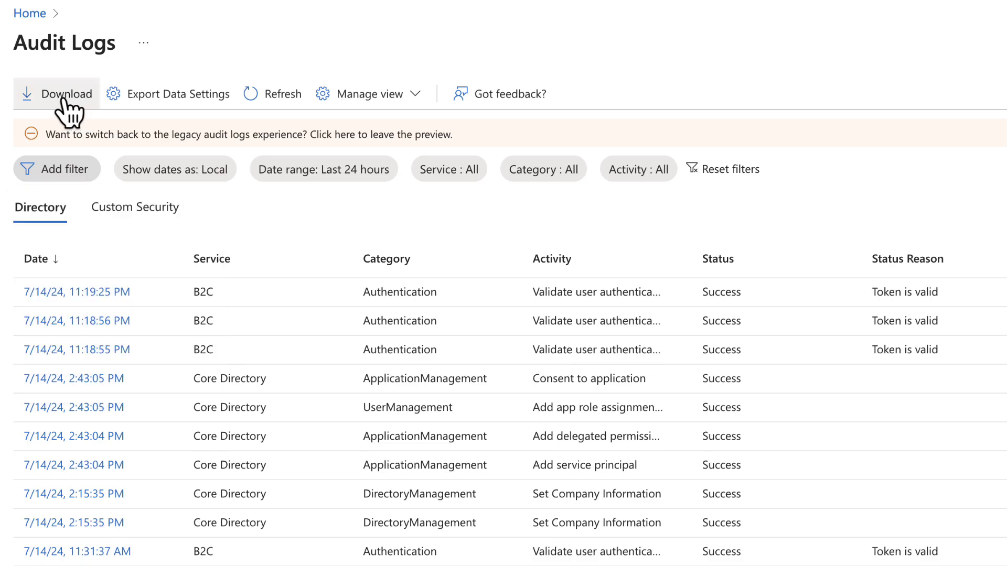
Open the Download Audit Logs pane from the Audit Logs toolbar.
{"action": "left_click", "coordinate": [88, 96]}
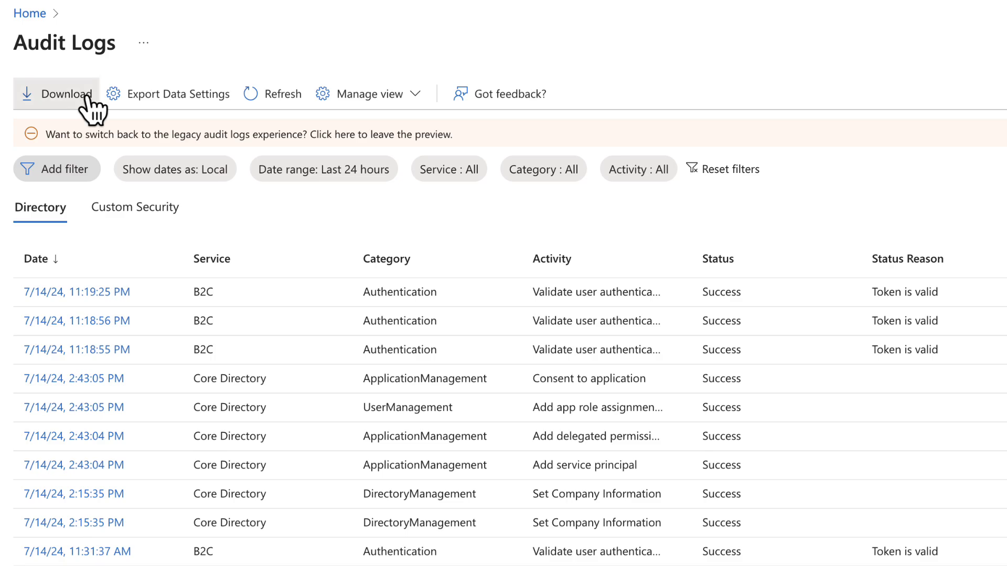